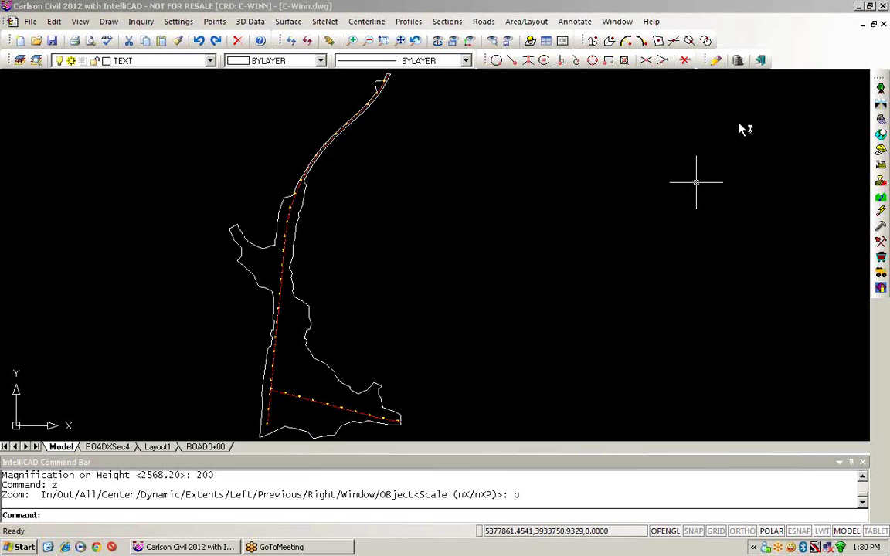
Step: Open the Convert CRD File Format dialog via Points > Coordinate File Utilities
{"action": "left_click", "coordinate": [215, 22]}
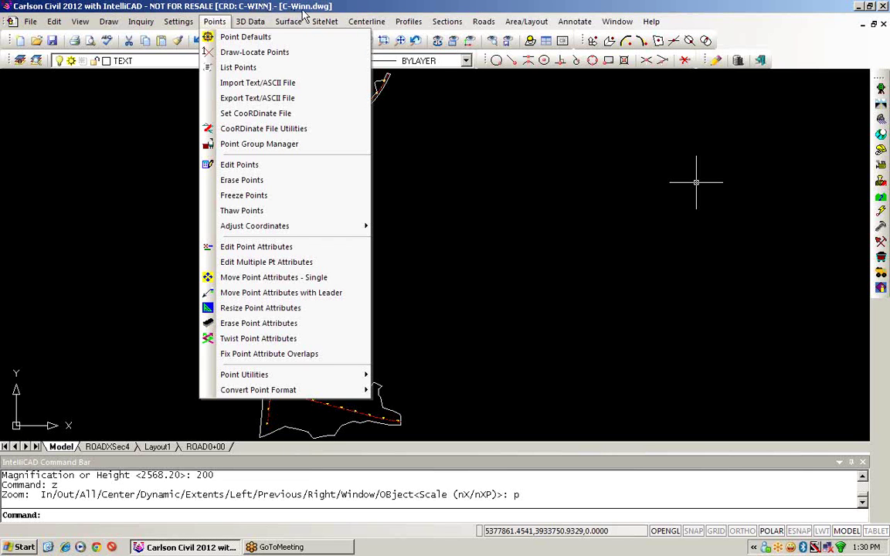
{"action": "left_click", "coordinate": [226, 27]}
{"action": "left_click", "coordinate": [225, 25]}
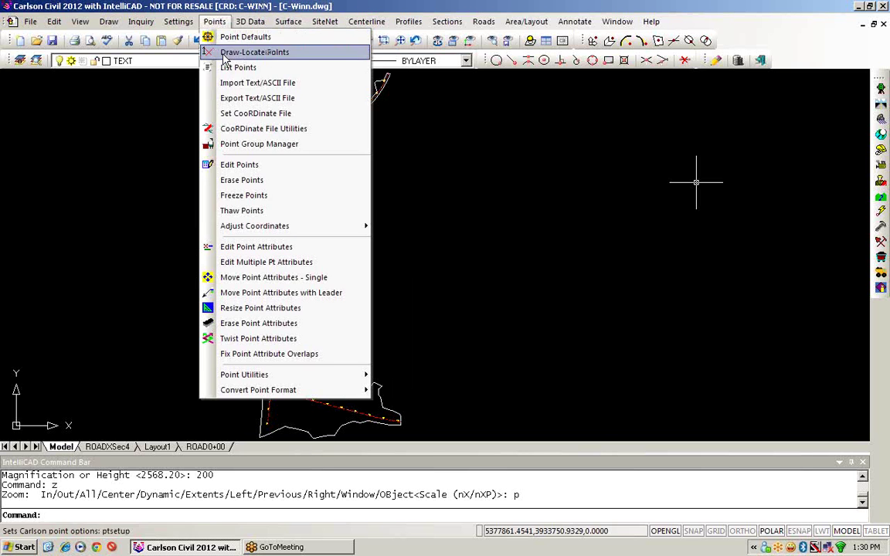
{"action": "left_click", "coordinate": [248, 130]}
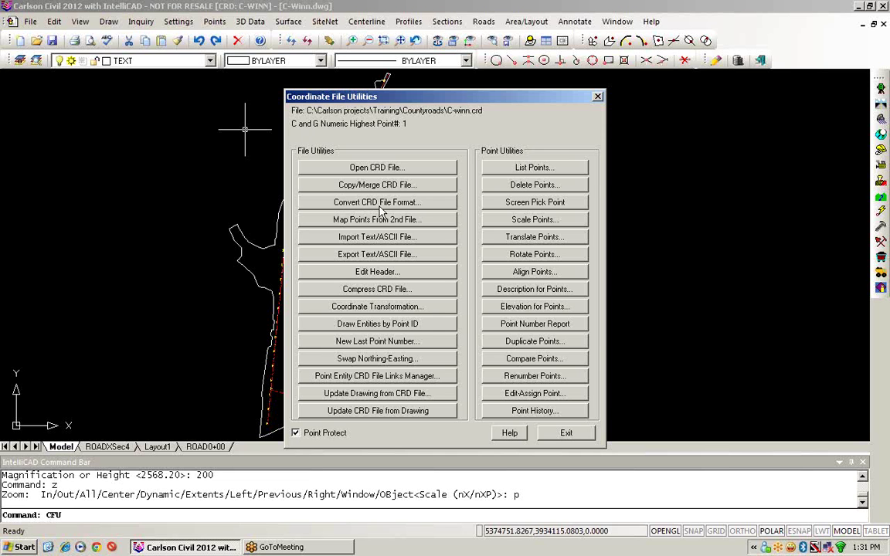
{"action": "left_click", "coordinate": [382, 203]}
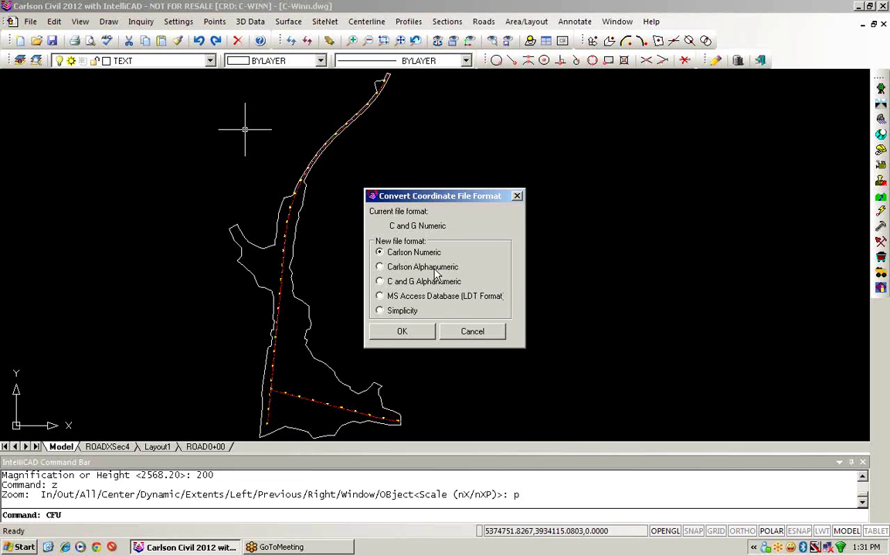
Step: Convert C-winn.crd from C and G Numeric to Carlson Alphanumeric format
{"action": "left_click", "coordinate": [379, 267]}
{"action": "left_click", "coordinate": [405, 333]}
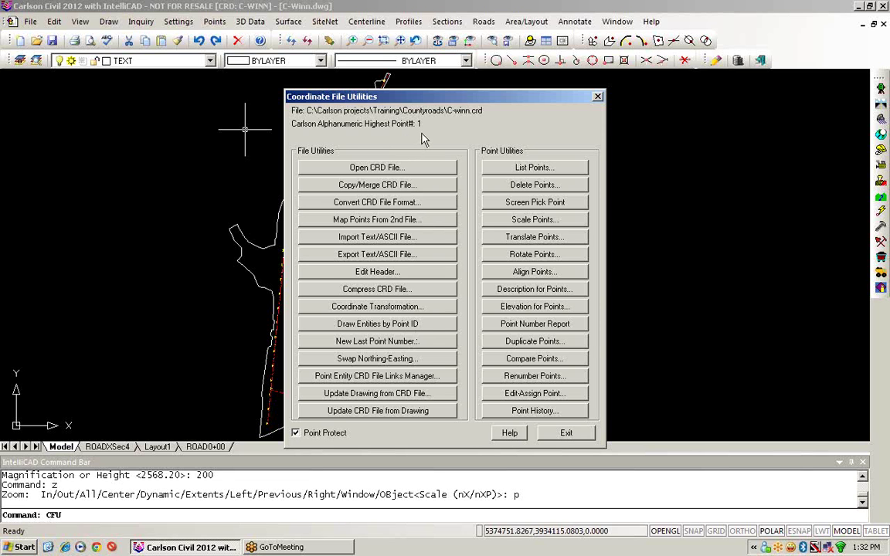
{"action": "left_click", "coordinate": [534, 168]}
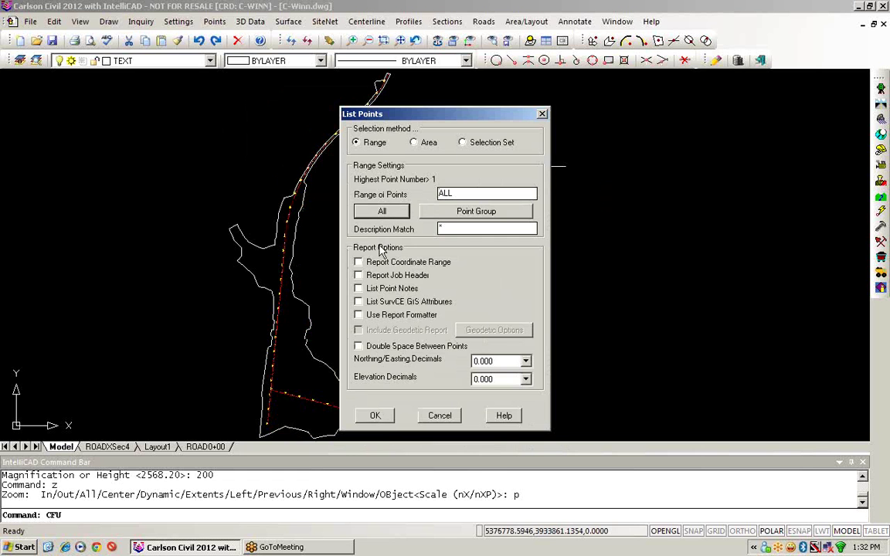
{"action": "left_click", "coordinate": [375, 416]}
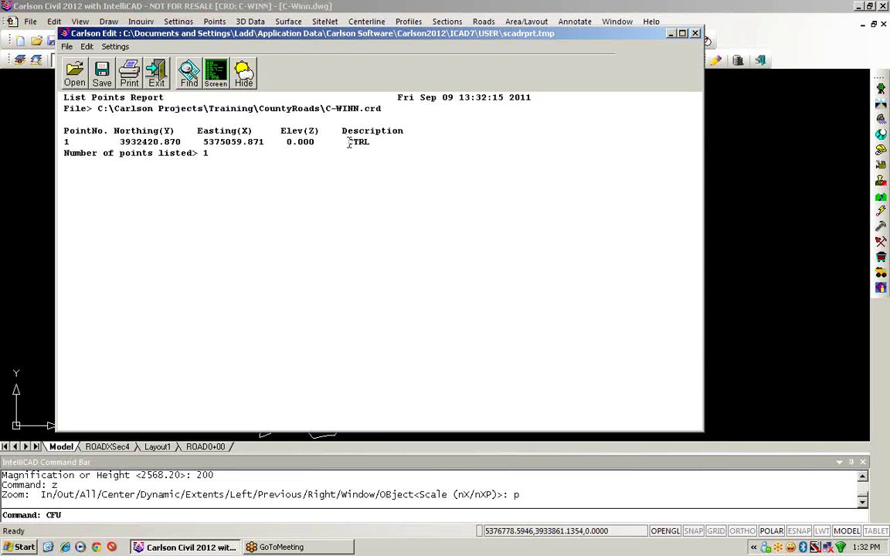
{"action": "left_click", "coordinate": [158, 75]}
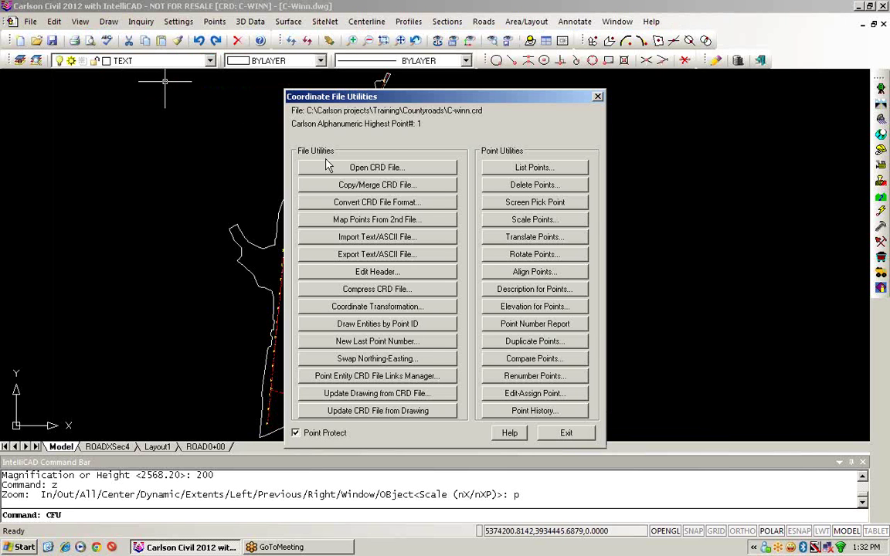
Step: Exit Coordinate File Utilities and zoom to point 1 at a height of 200
{"action": "left_click", "coordinate": [571, 436]}
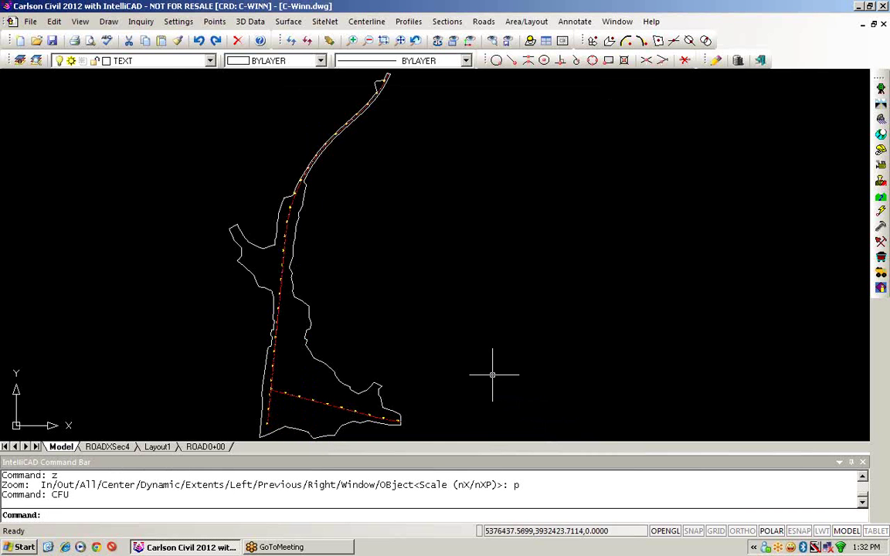
{"action": "left_click", "coordinate": [80, 21]}
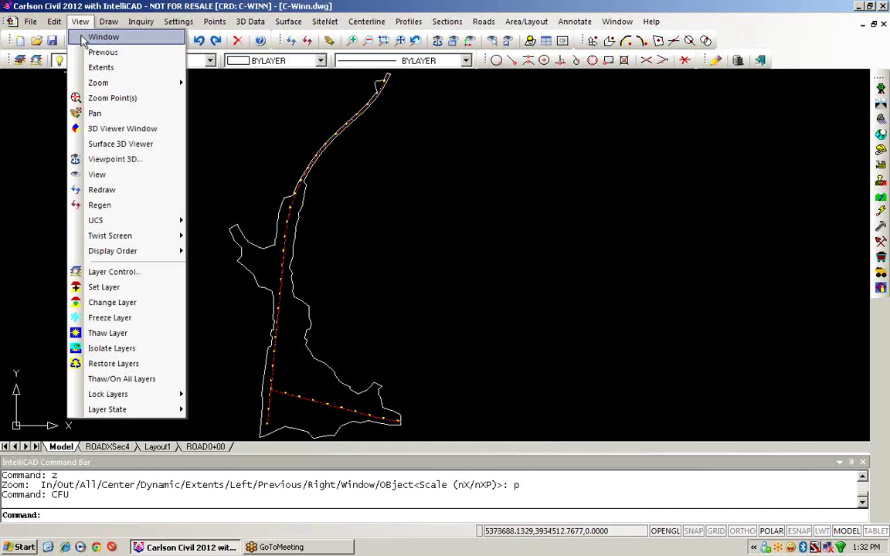
{"action": "left_click", "coordinate": [104, 98]}
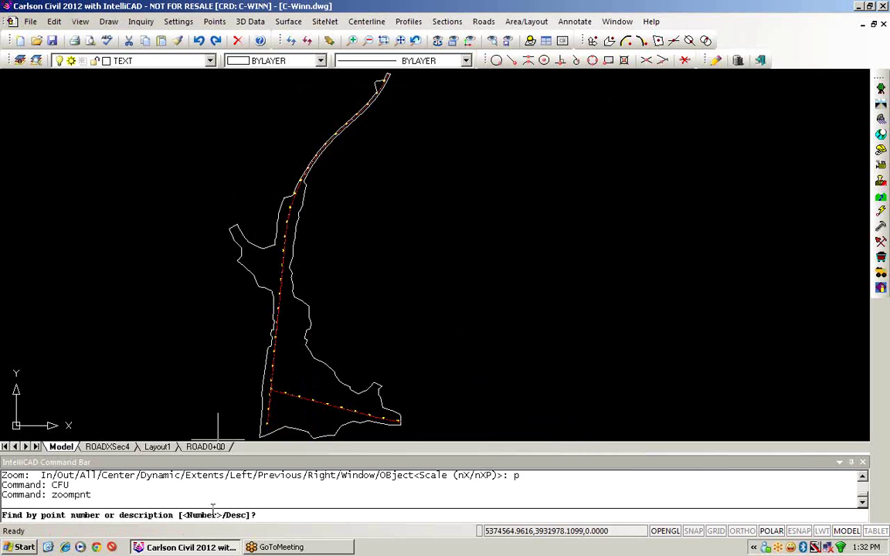
{"action": "key", "text": "Return"}
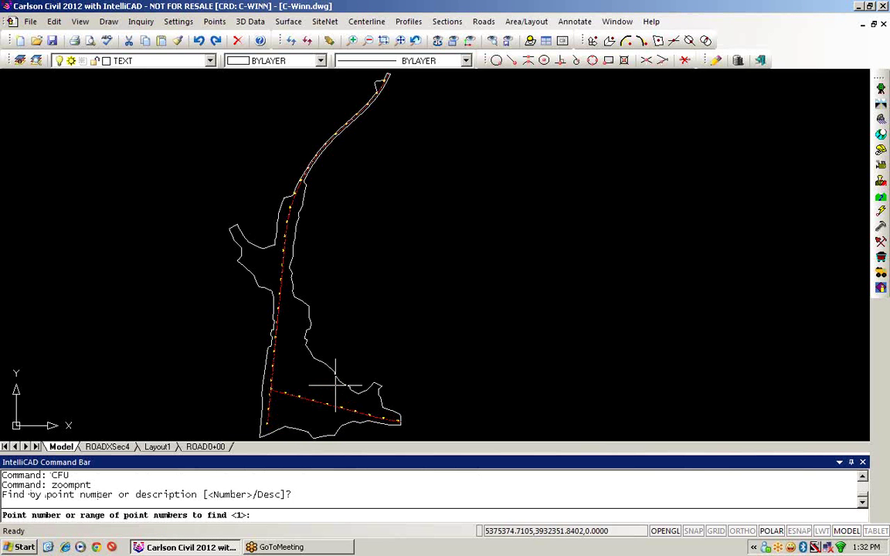
{"action": "key", "text": "Return"}
{"action": "type", "text": "200"}
{"action": "key", "text": "Return"}
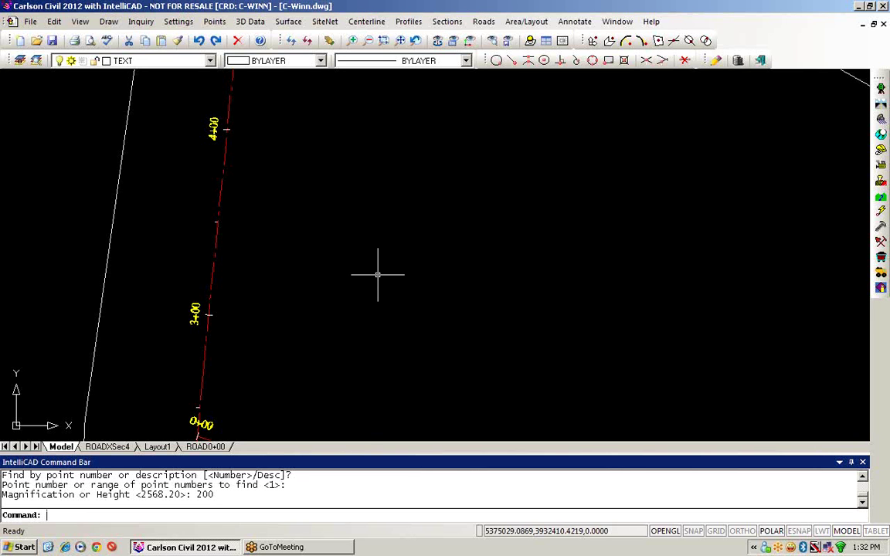
Step: Draw the missing CRD point into the drawing using symbol SPT0 on layer V-NODE
{"action": "left_click", "coordinate": [214, 20]}
{"action": "left_click", "coordinate": [271, 129]}
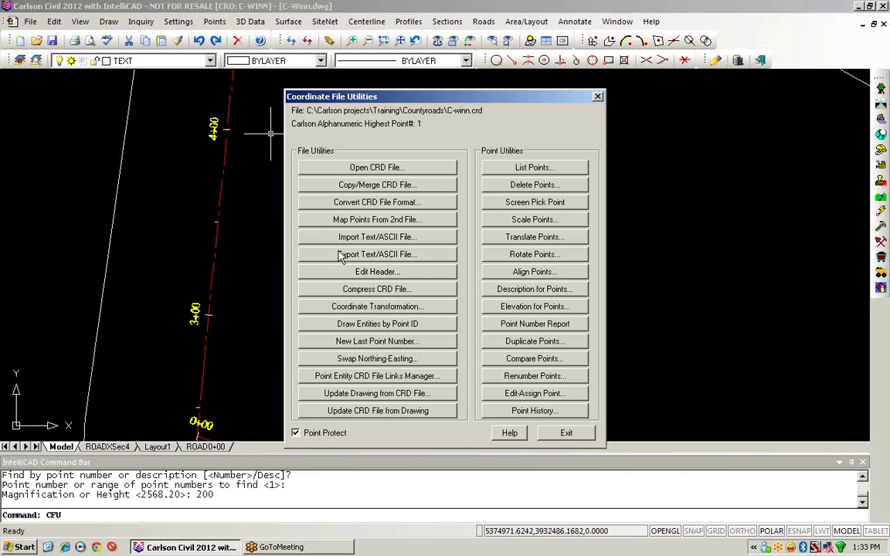
{"action": "left_click", "coordinate": [407, 394]}
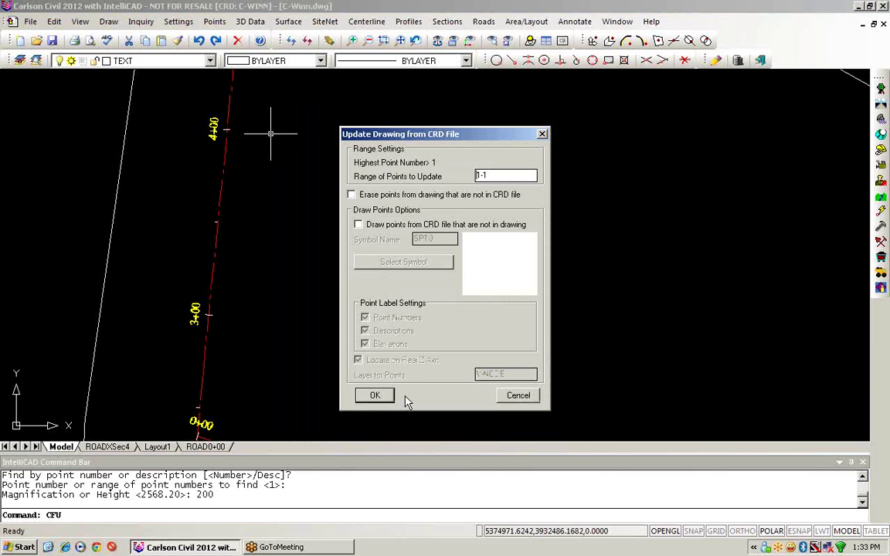
{"action": "left_click", "coordinate": [374, 228]}
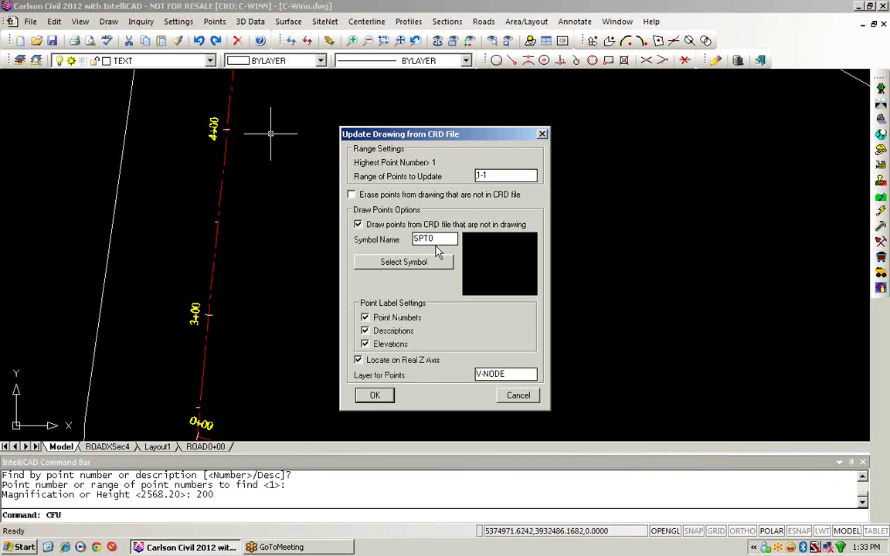
{"action": "left_click", "coordinate": [422, 265]}
{"action": "left_click", "coordinate": [267, 196]}
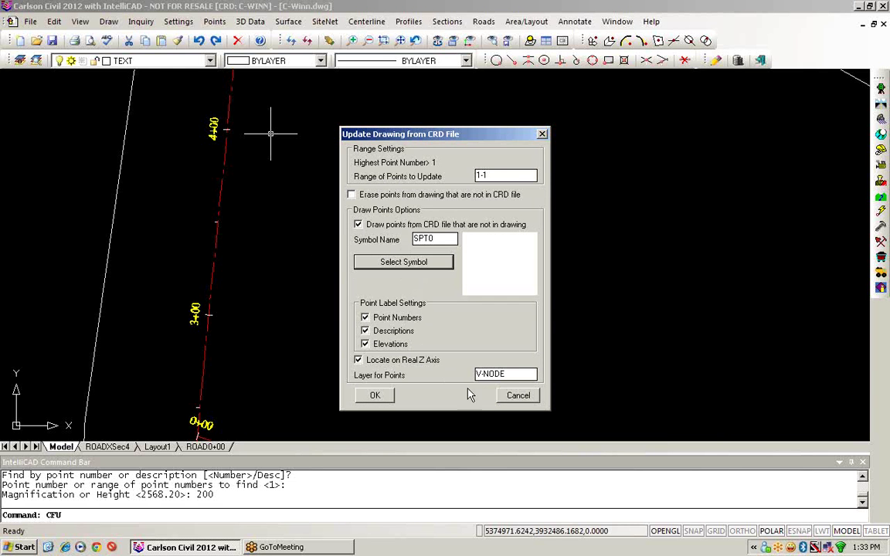
{"action": "key", "text": "Tab"}
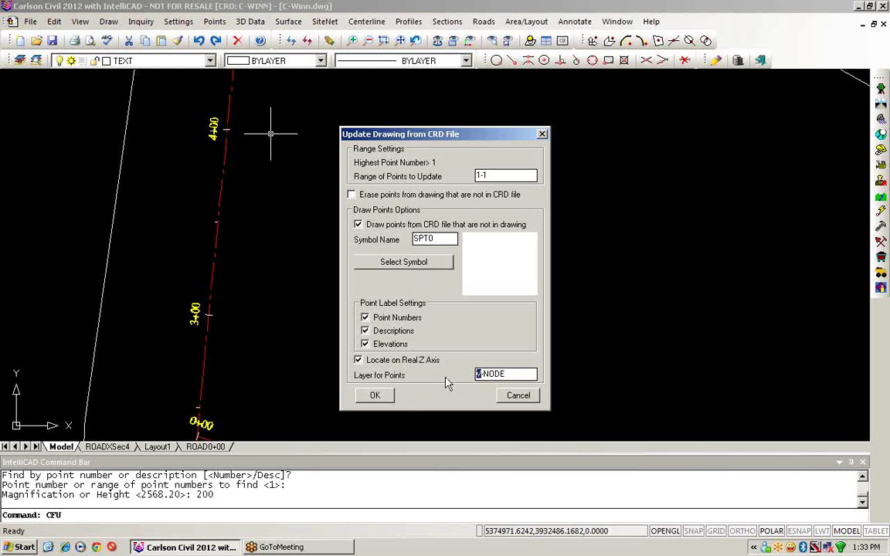
{"action": "left_click", "coordinate": [376, 397]}
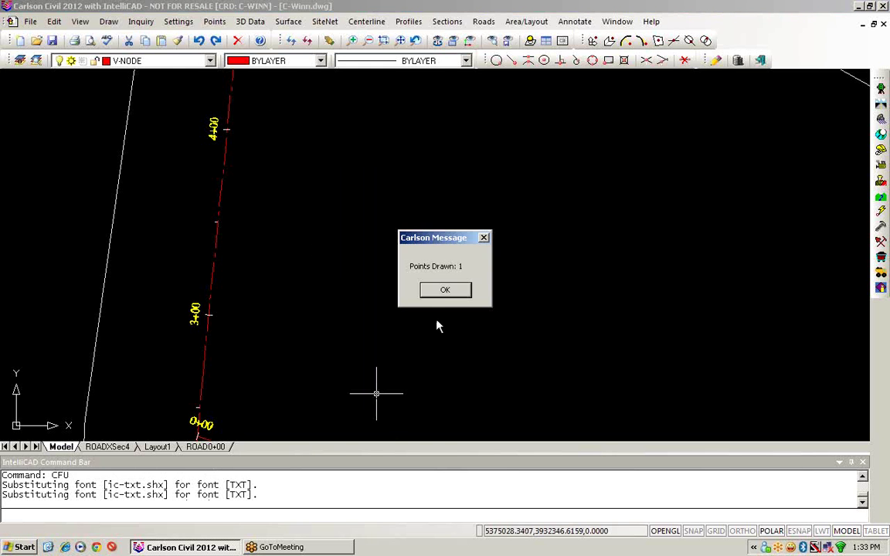
{"action": "left_click", "coordinate": [445, 292]}
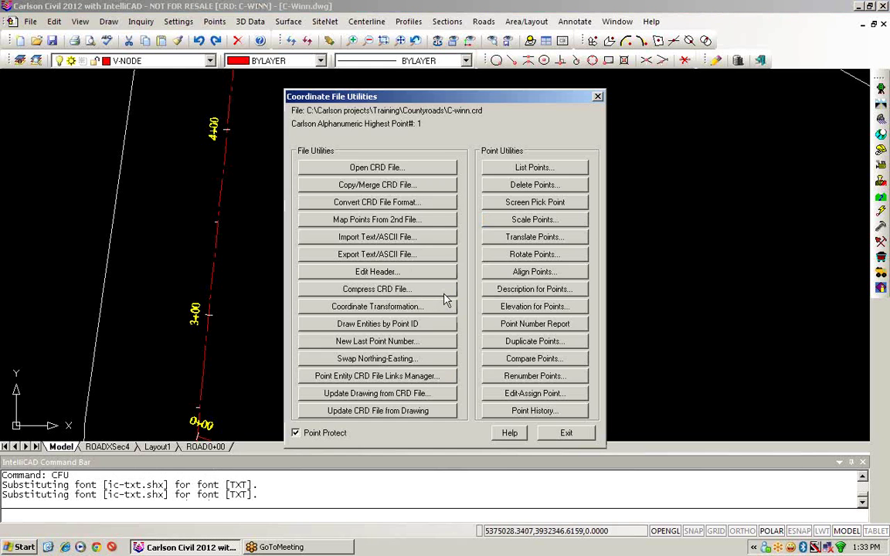
Step: Exit Coordinate File Utilities to show point 1 with its CTRL label
{"action": "left_click", "coordinate": [567, 432]}
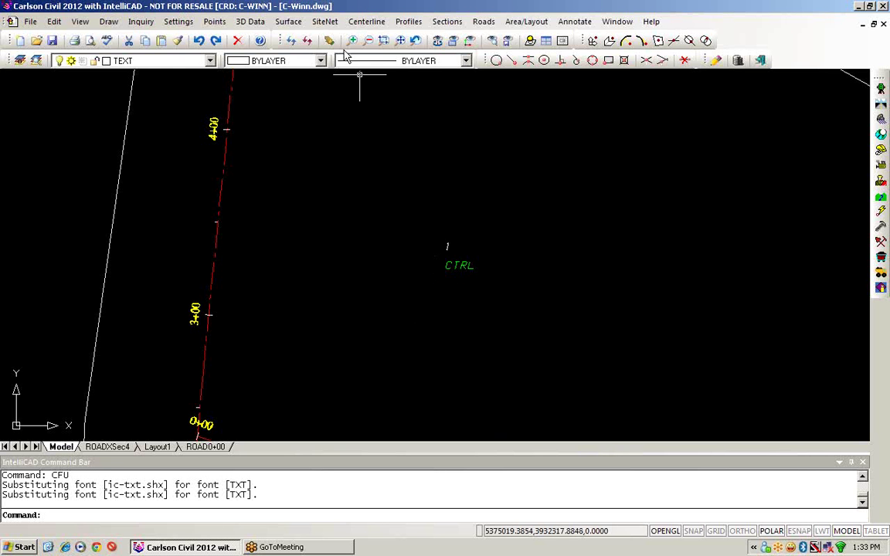
Step: Import points from V-Winn.crd into C-WINN, skipping the merge dialog if conflict-free
{"action": "left_click", "coordinate": [216, 21]}
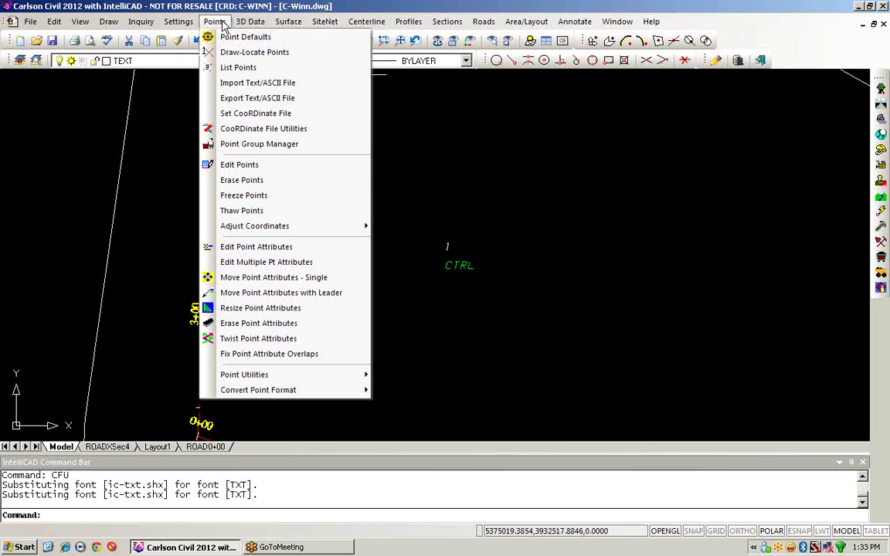
{"action": "left_click", "coordinate": [270, 129]}
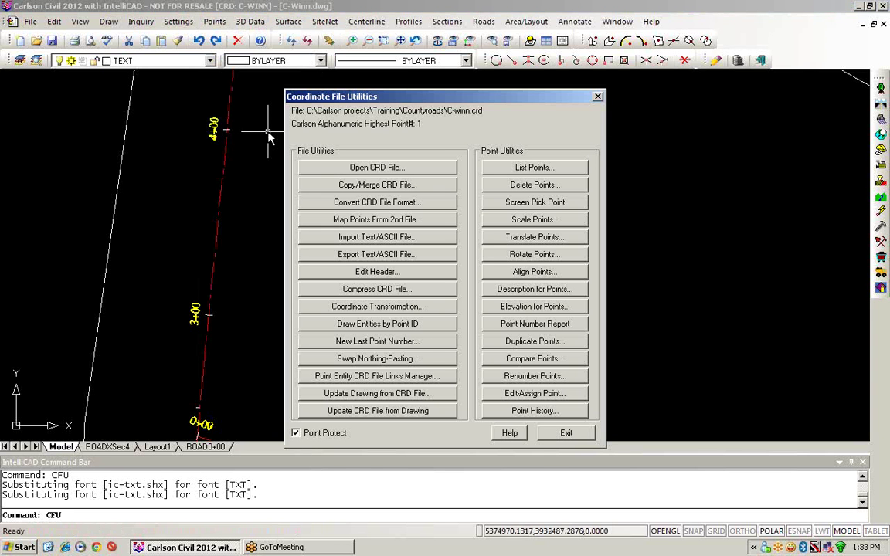
{"action": "left_click", "coordinate": [373, 186]}
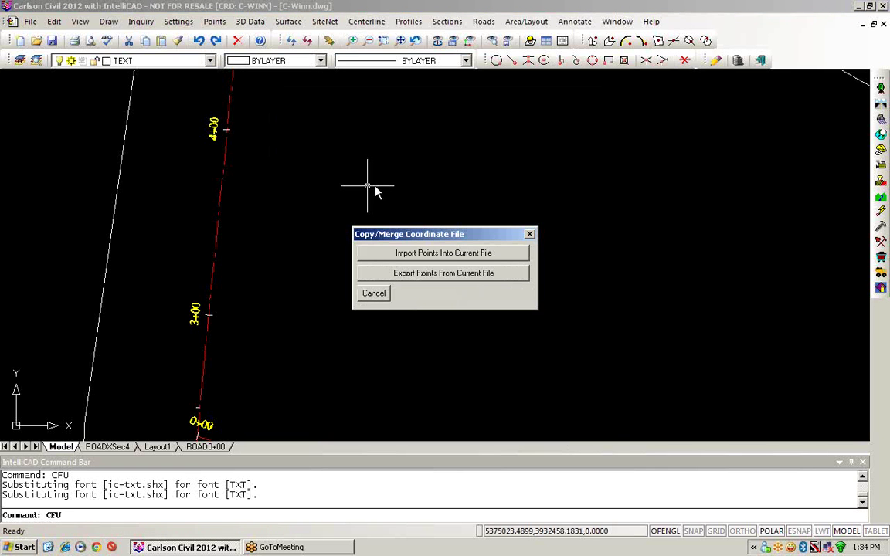
{"action": "left_click", "coordinate": [473, 258]}
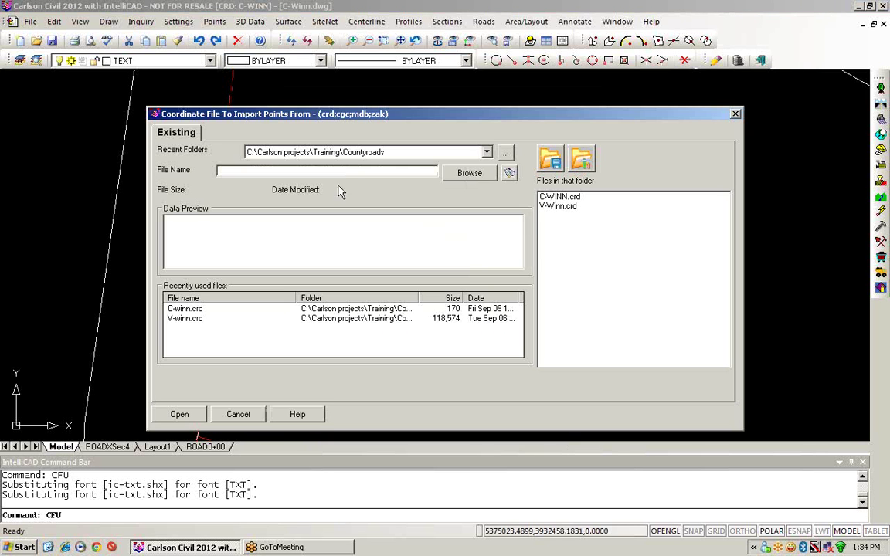
{"action": "left_click", "coordinate": [556, 207]}
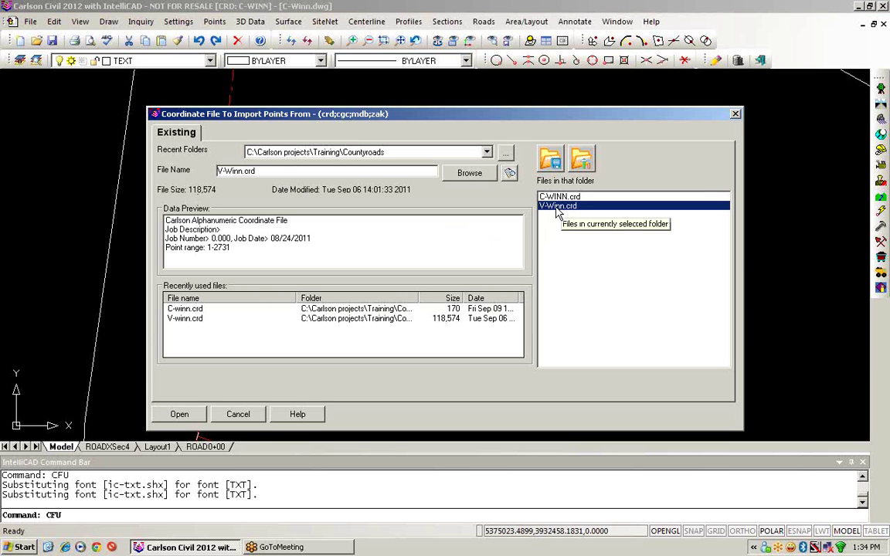
{"action": "left_click", "coordinate": [178, 414]}
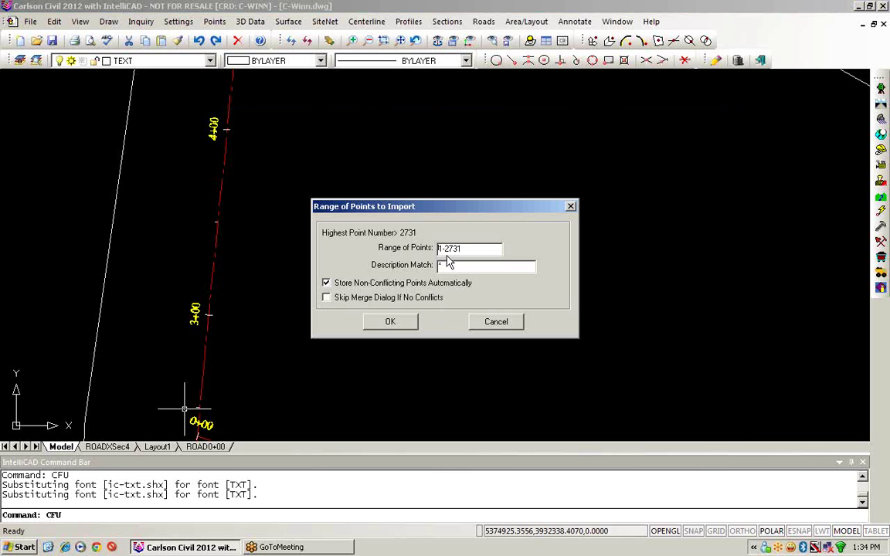
{"action": "left_click", "coordinate": [350, 302]}
Step: Merge points 1-2731, skipping incoming point 1 to keep the existing one
{"action": "left_click", "coordinate": [393, 323]}
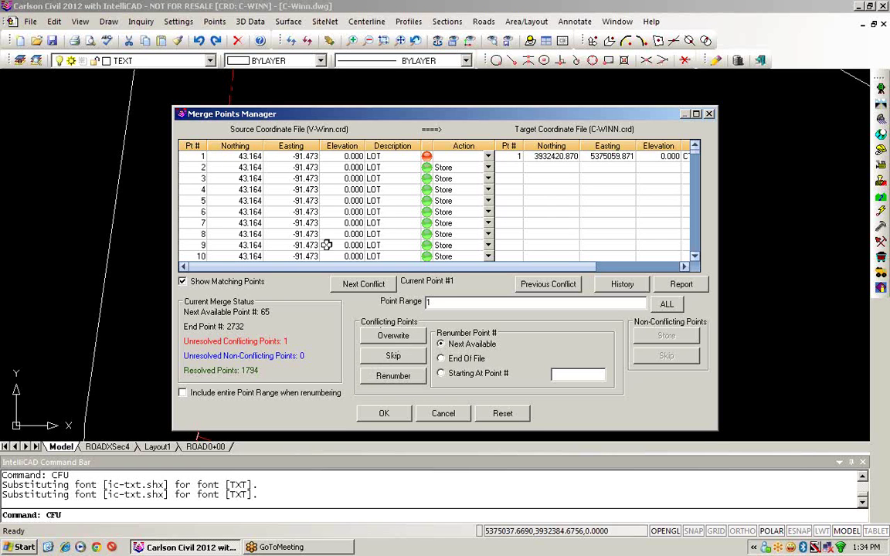
{"action": "left_click", "coordinate": [228, 157]}
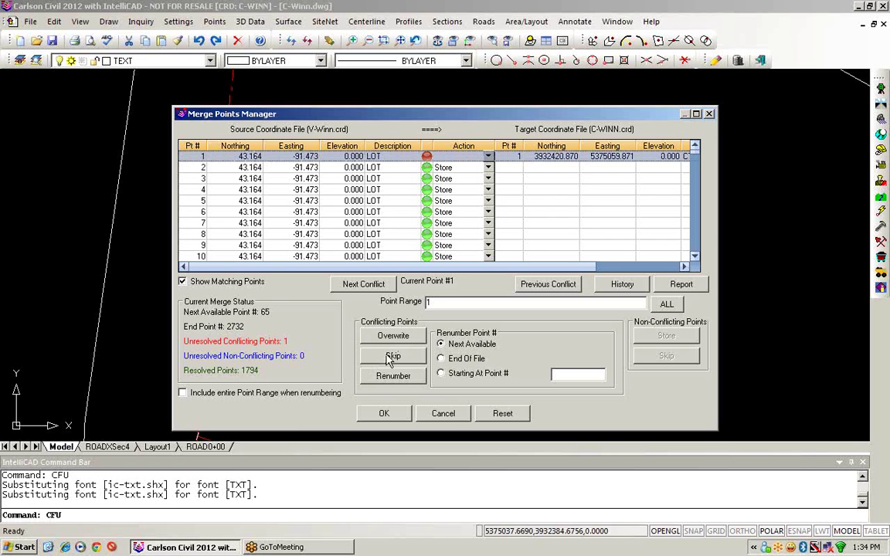
{"action": "left_click", "coordinate": [391, 360]}
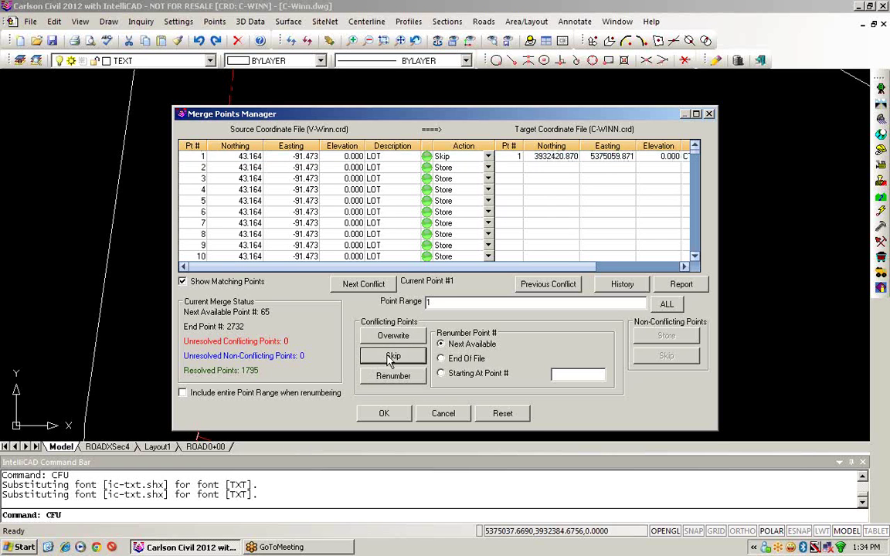
{"action": "left_click", "coordinate": [384, 414]}
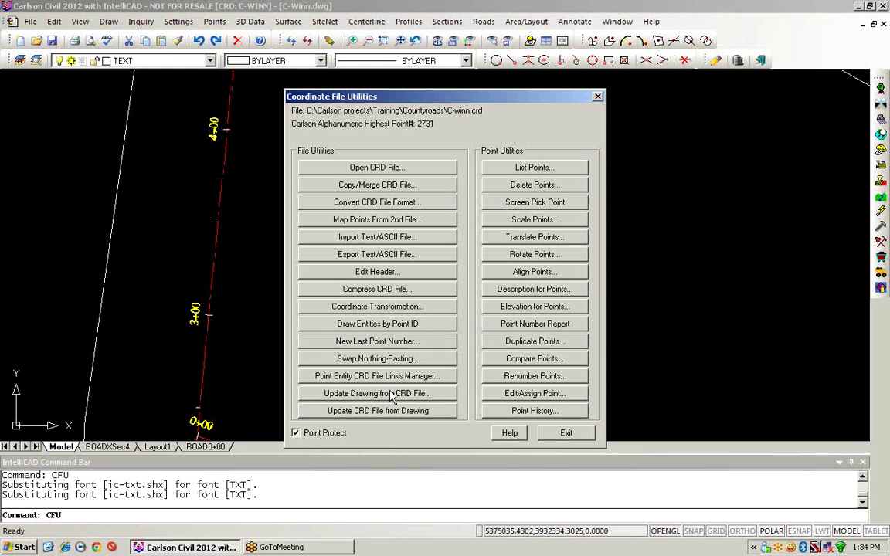
Step: Generate a List Points report of all points and scroll past point 1230
{"action": "left_click", "coordinate": [537, 169]}
{"action": "left_click", "coordinate": [377, 211]}
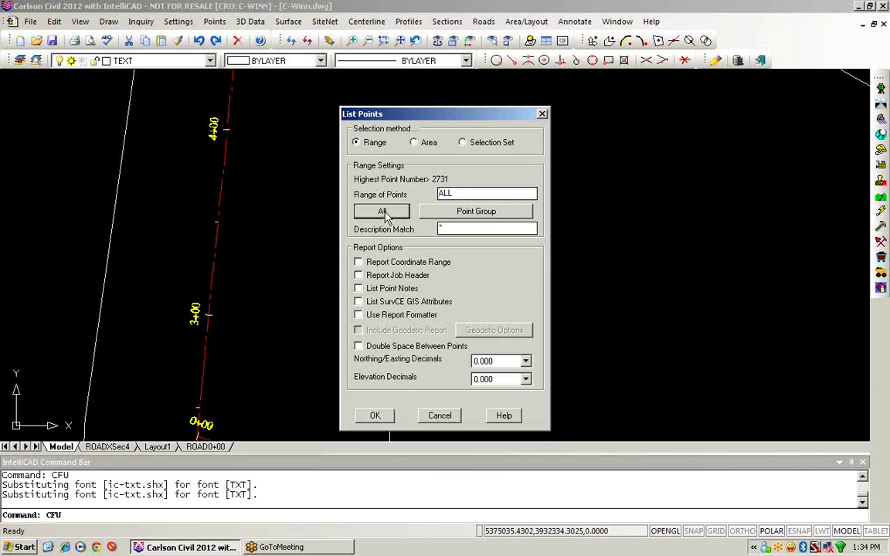
{"action": "left_click", "coordinate": [375, 415]}
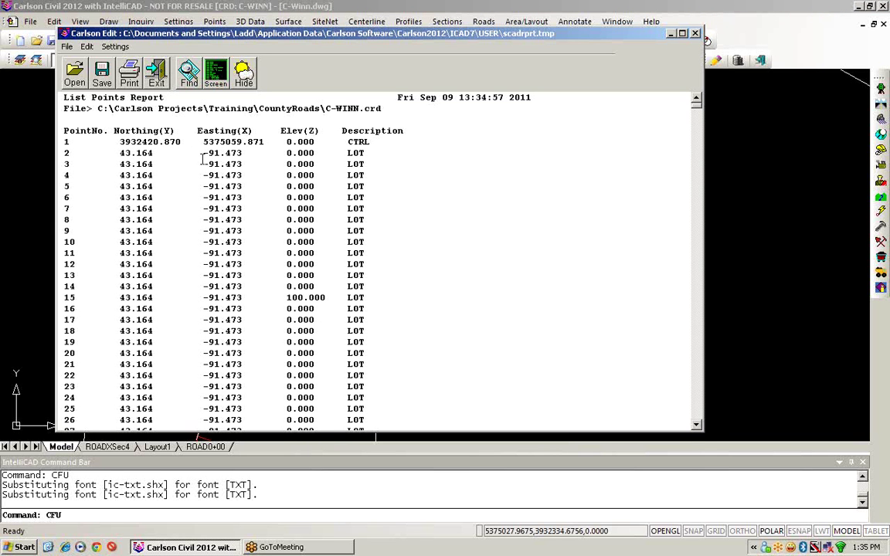
{"action": "scroll", "coordinate": [251, 203], "scroll_direction": "down", "scroll_amount": 4}
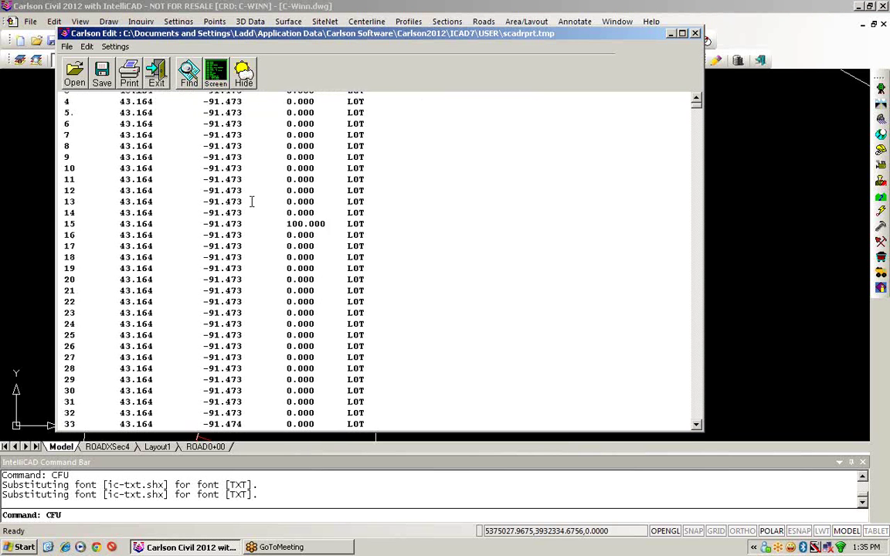
{"action": "scroll", "coordinate": [251, 202], "scroll_direction": "down", "scroll_amount": 15}
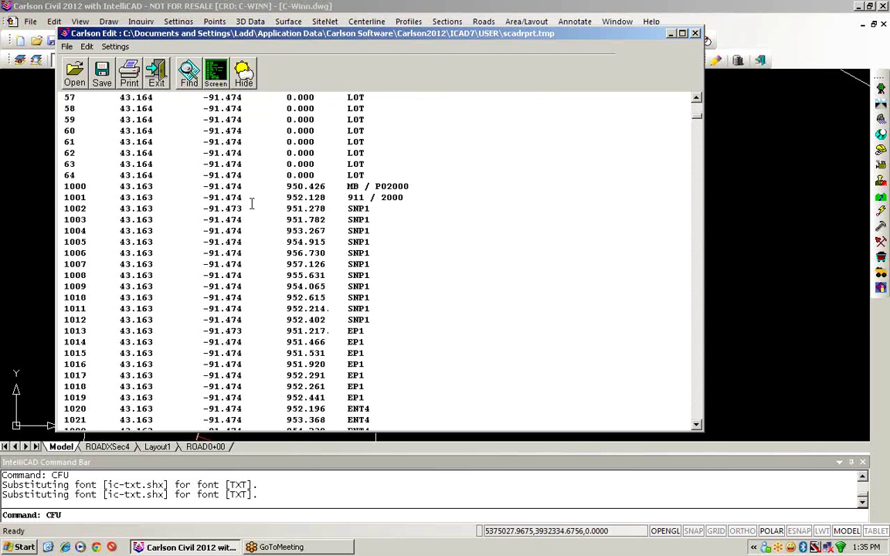
{"action": "scroll", "coordinate": [252, 203], "scroll_direction": "down", "scroll_amount": 10}
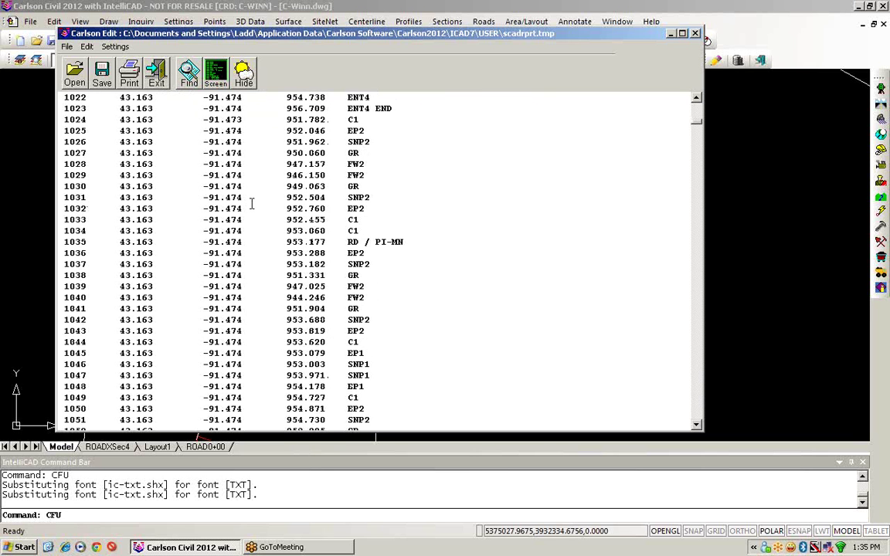
{"action": "scroll", "coordinate": [251, 202], "scroll_direction": "down", "scroll_amount": 20}
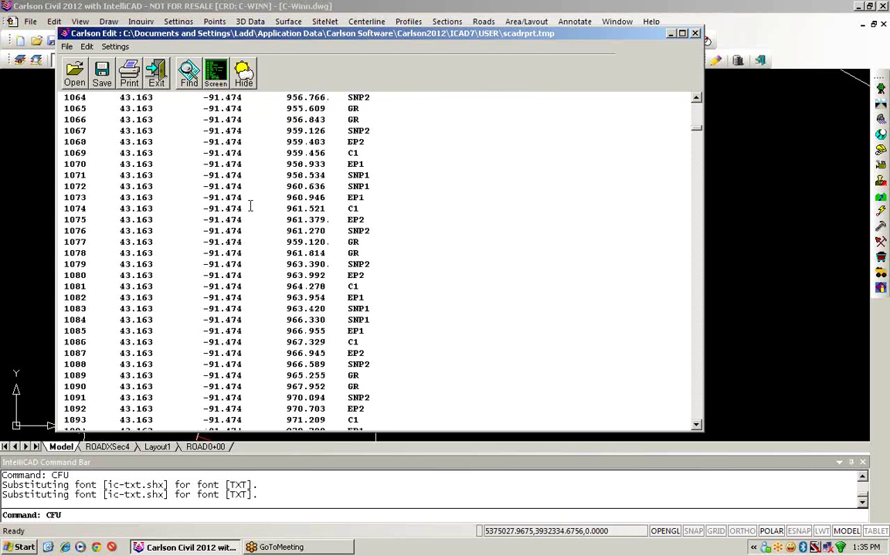
{"action": "scroll", "coordinate": [250, 205], "scroll_direction": "down", "scroll_amount": 20}
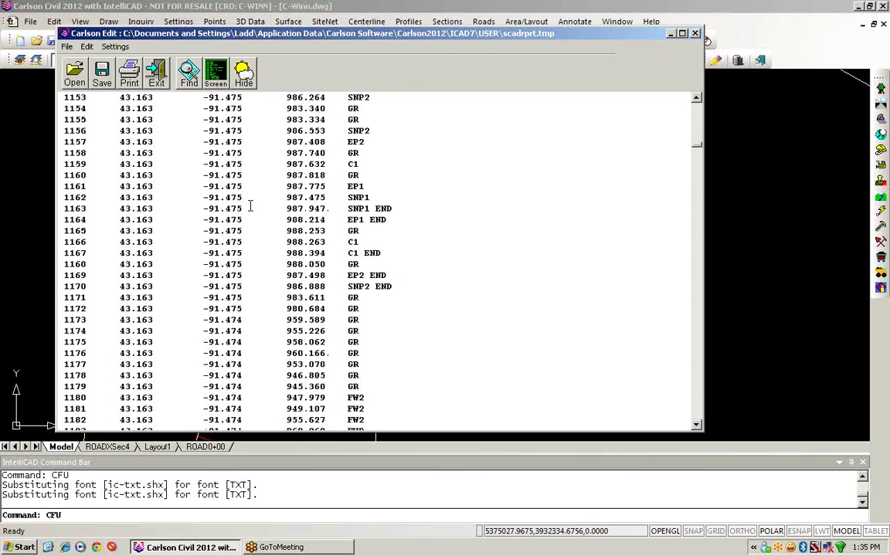
{"action": "scroll", "coordinate": [251, 204], "scroll_direction": "down", "scroll_amount": 14}
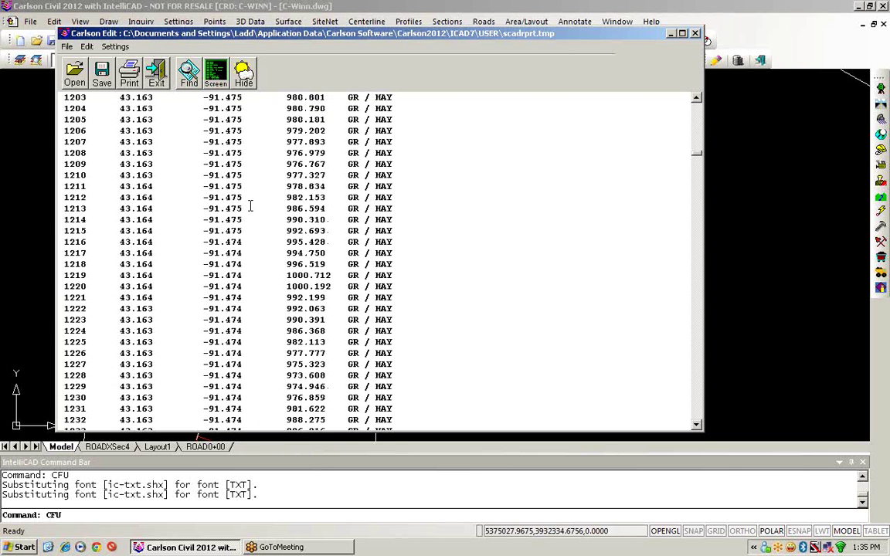
Step: Set up a Lat/Lon to Grid overwrite transform, WGS84 to State Plane 83 IA North, for points 2-2731
{"action": "left_click", "coordinate": [156, 75]}
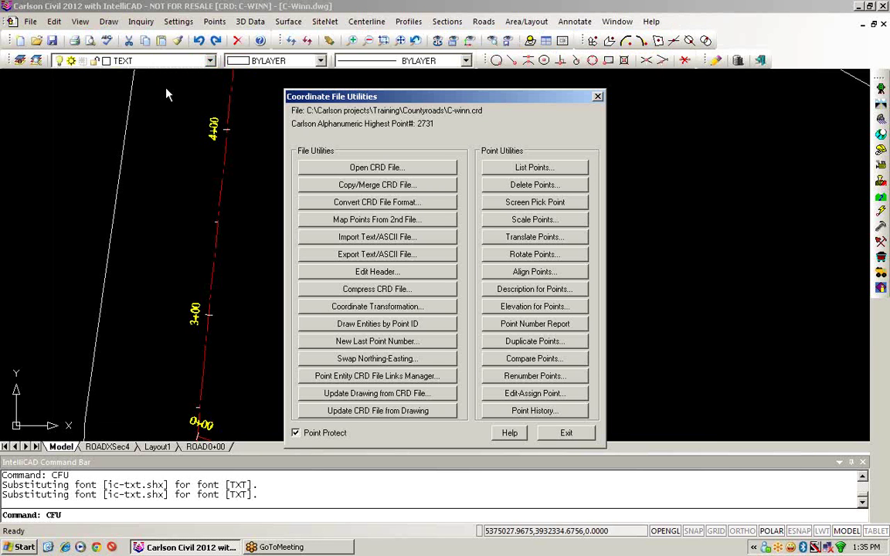
{"action": "left_click", "coordinate": [387, 307]}
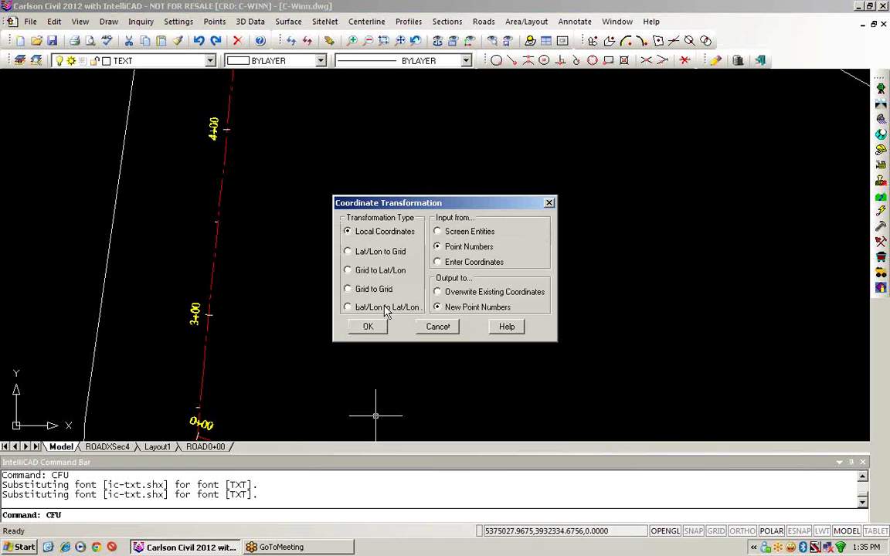
{"action": "left_click", "coordinate": [357, 255]}
{"action": "left_click", "coordinate": [471, 296]}
{"action": "left_click", "coordinate": [367, 327]}
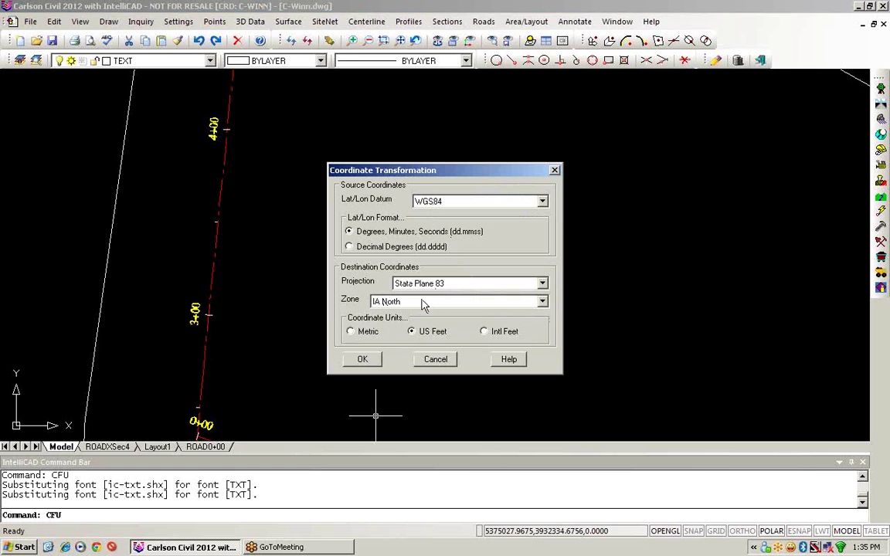
{"action": "left_click", "coordinate": [363, 359]}
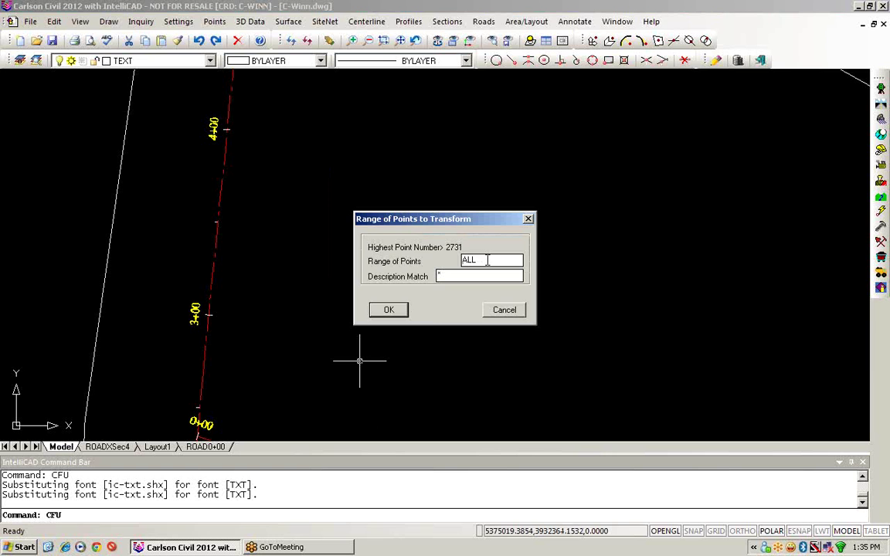
{"action": "left_click_drag", "start_coordinate": [486, 261], "coordinate": [366, 259]}
{"action": "type", "text": "2-2731"}
{"action": "left_click", "coordinate": [390, 310]}
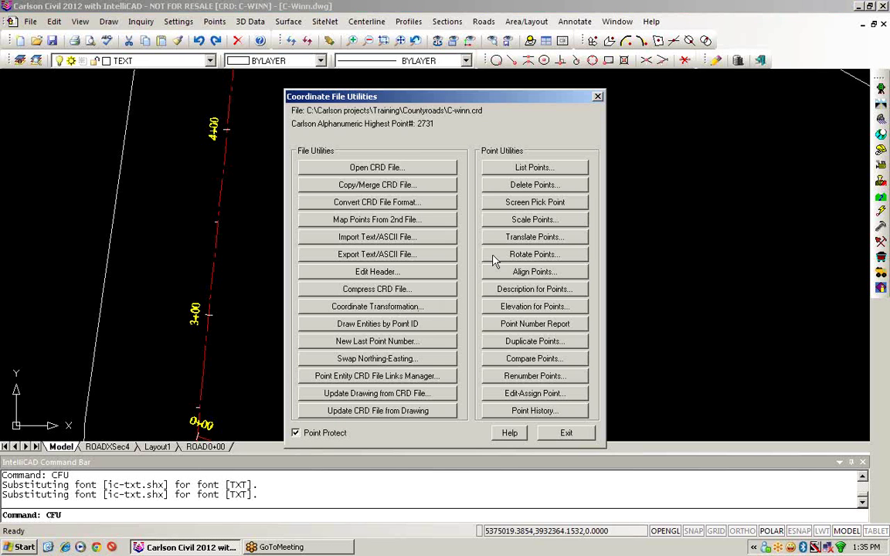
{"action": "left_click", "coordinate": [536, 169]}
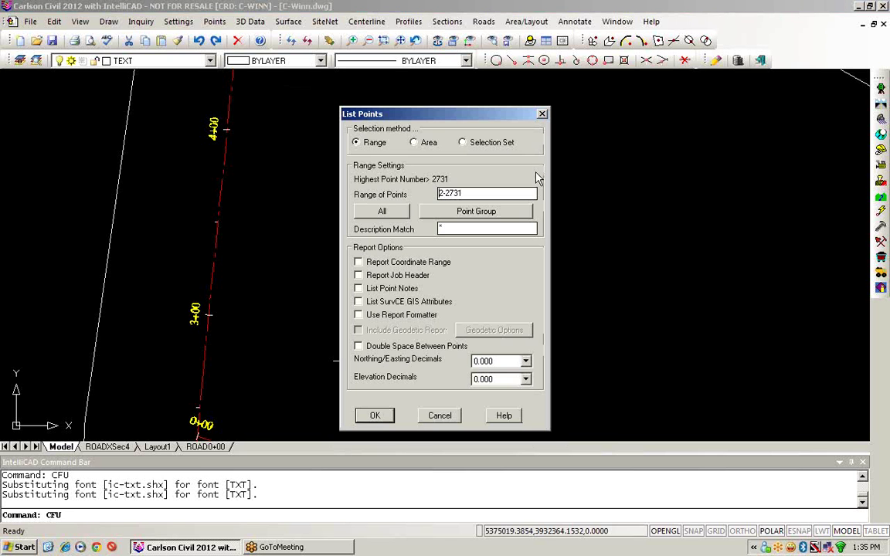
{"action": "left_click", "coordinate": [376, 210]}
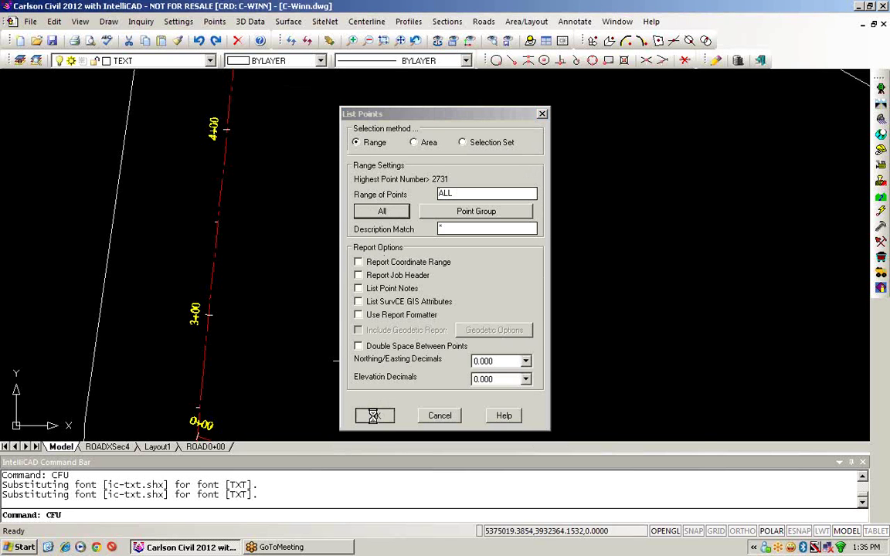
{"action": "left_click", "coordinate": [374, 415]}
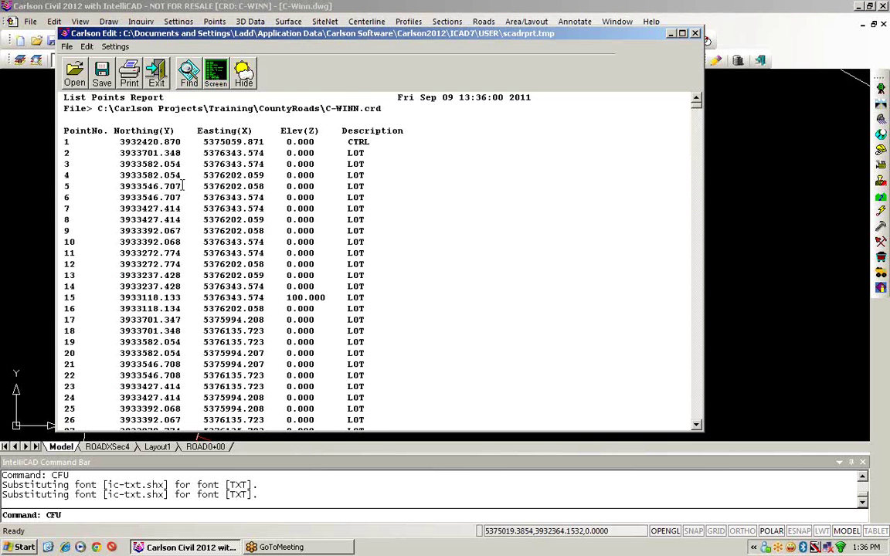
{"action": "scroll", "coordinate": [186, 182], "scroll_direction": "down", "scroll_amount": 15}
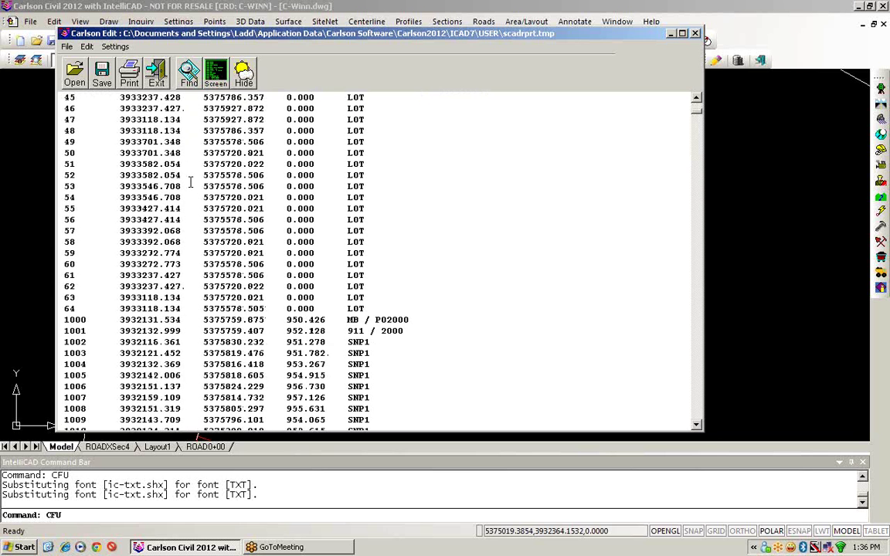
{"action": "scroll", "coordinate": [190, 183], "scroll_direction": "down", "scroll_amount": 11}
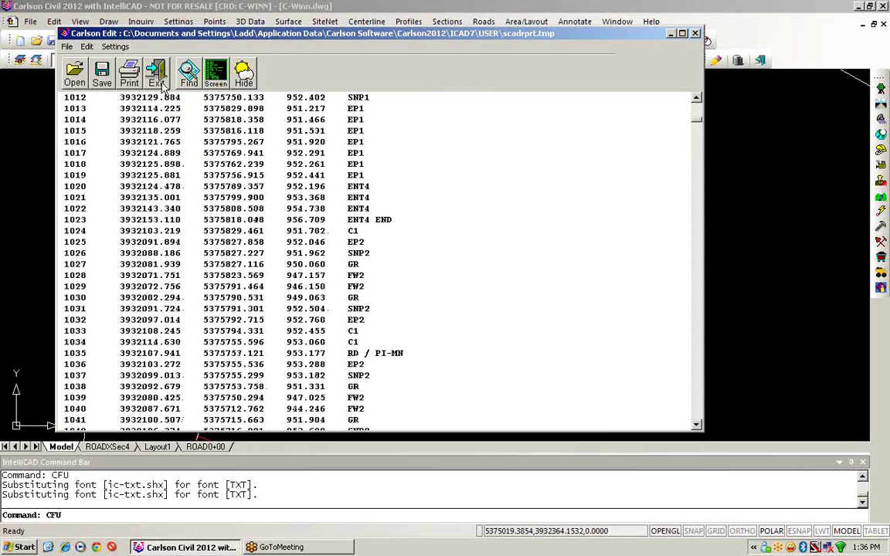
{"action": "left_click", "coordinate": [158, 75]}
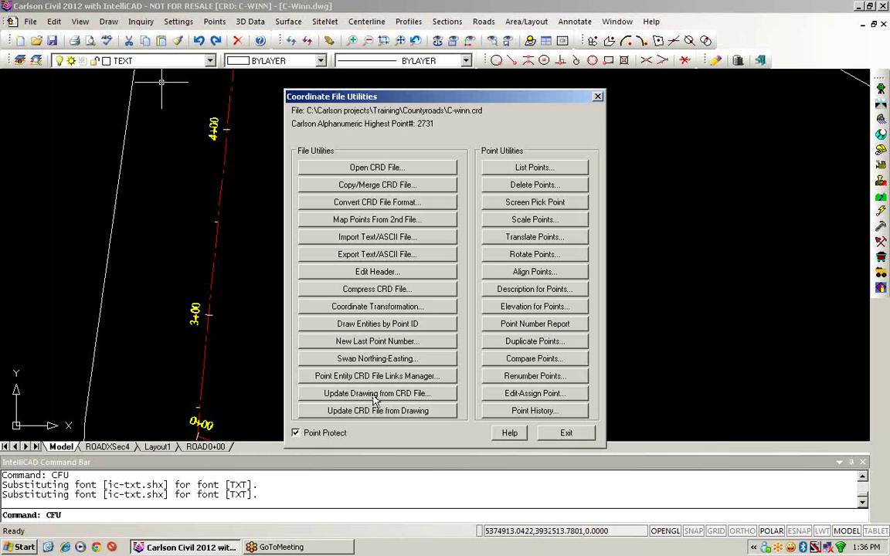
Step: Draw the 1794 missing transformed points from C-winn.crd into the drawing
{"action": "left_click", "coordinate": [374, 395]}
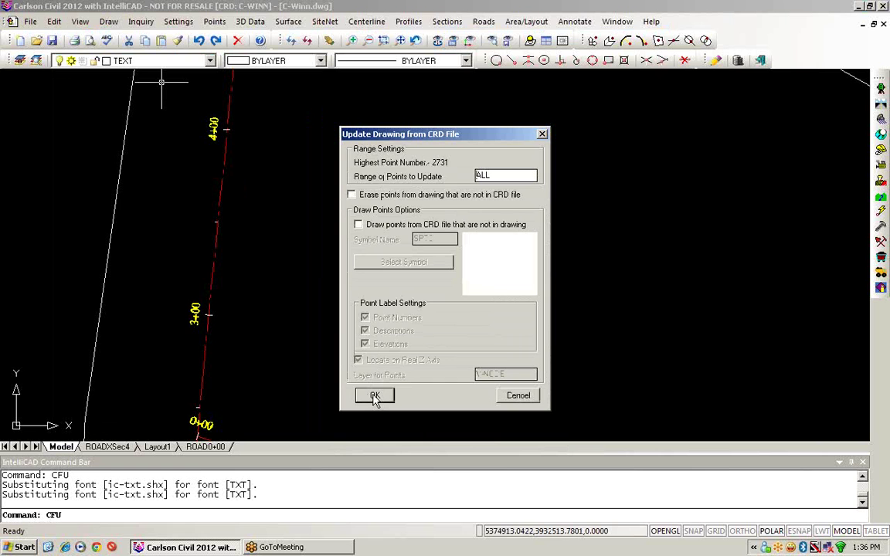
{"action": "left_click", "coordinate": [358, 225]}
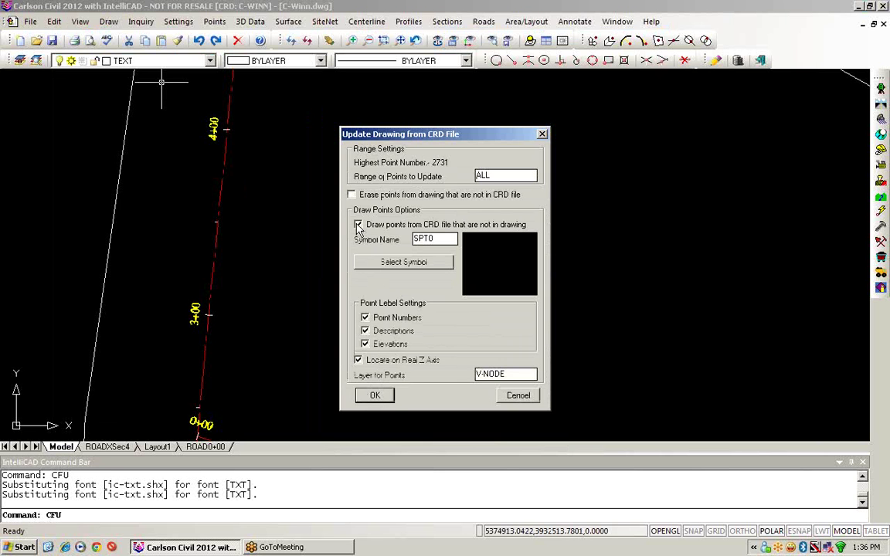
{"action": "left_click", "coordinate": [374, 395]}
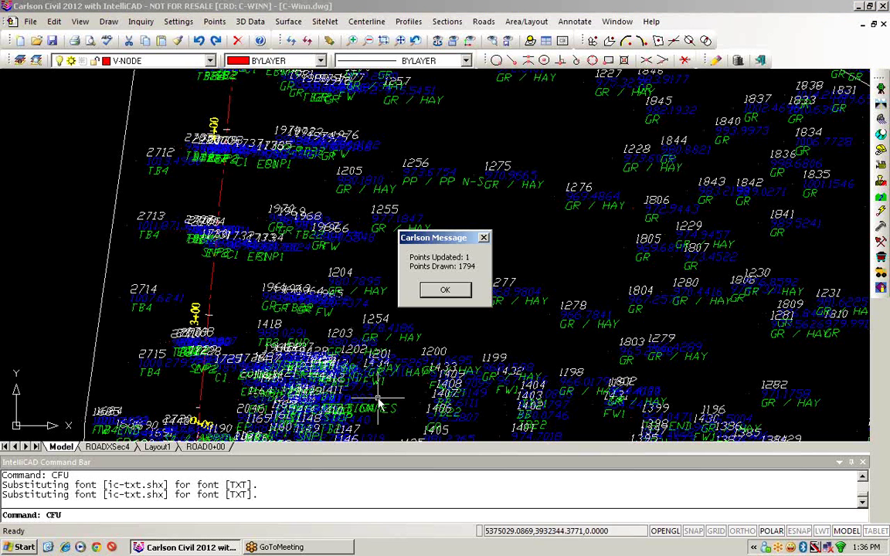
{"action": "left_click", "coordinate": [446, 291]}
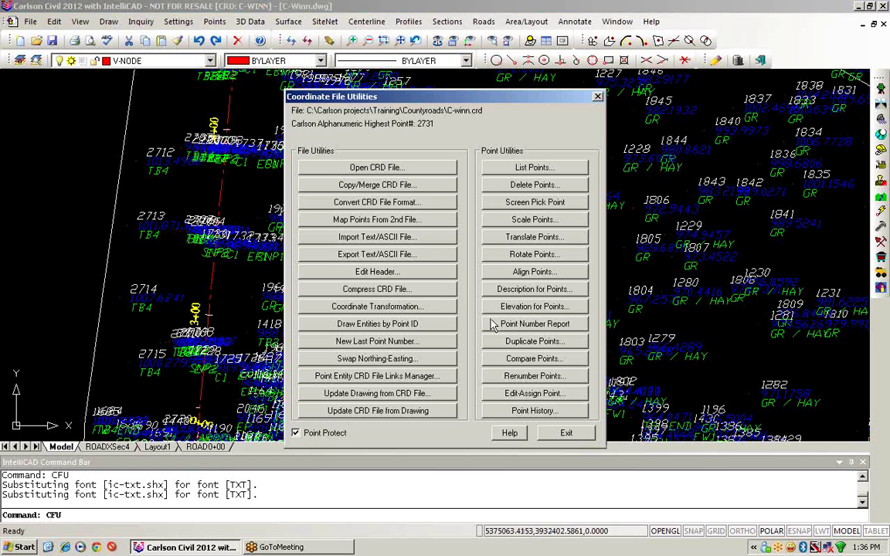
{"action": "left_click", "coordinate": [541, 326]}
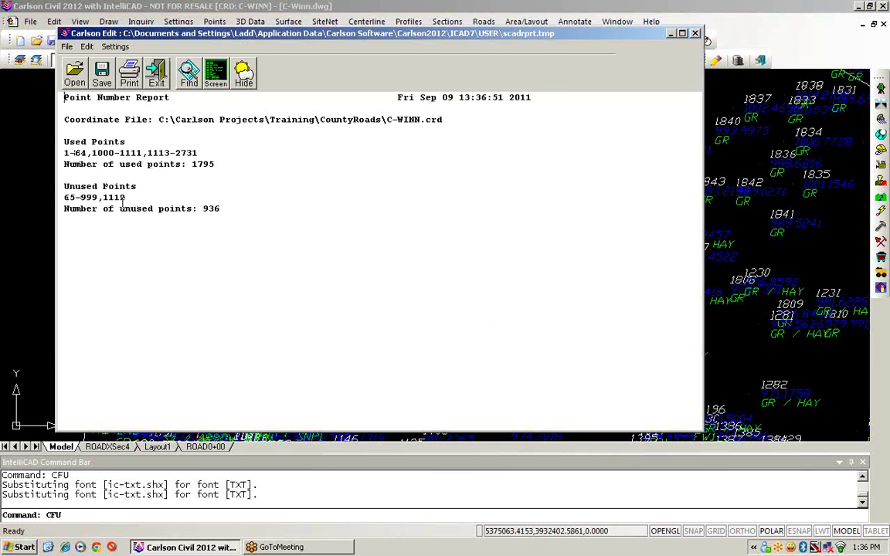
{"action": "left_click", "coordinate": [155, 76]}
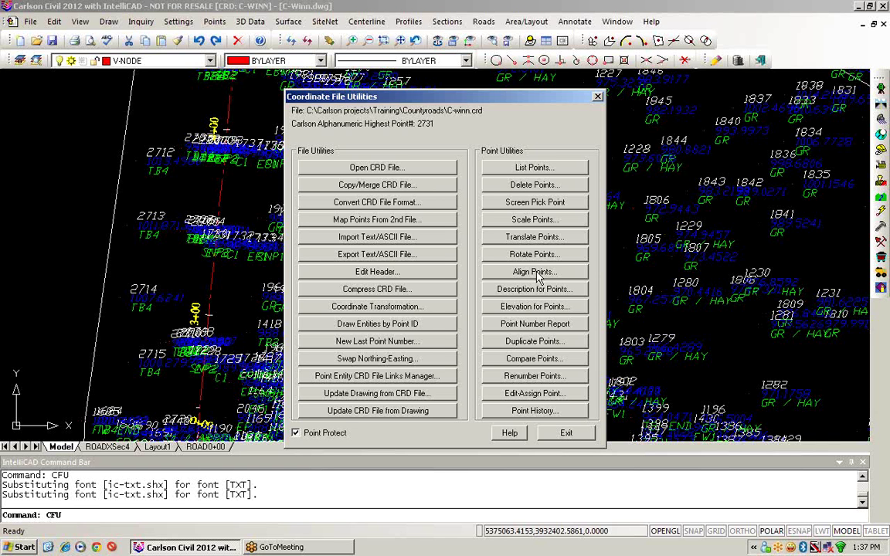
Step: In Point History, review the Points and Commands lists, then undo through the Coordinate Transformation
{"action": "left_click", "coordinate": [535, 411]}
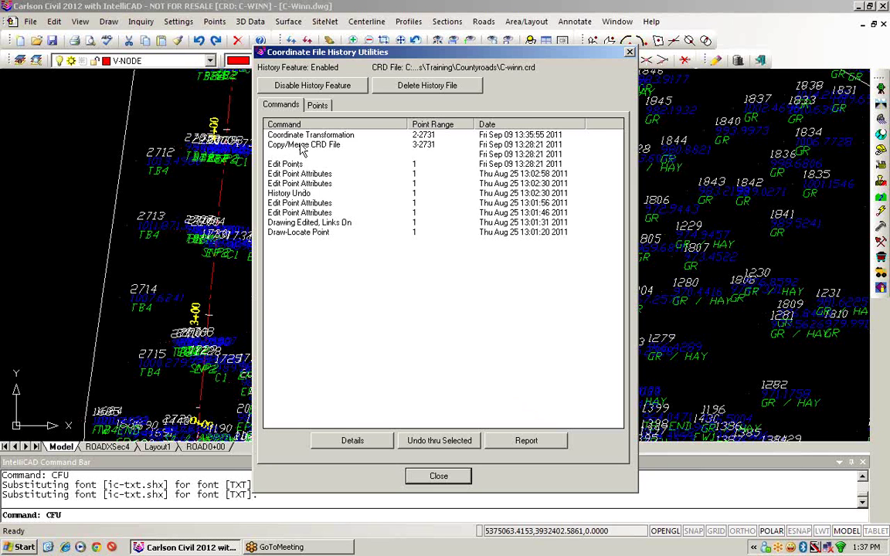
{"action": "left_click", "coordinate": [319, 106]}
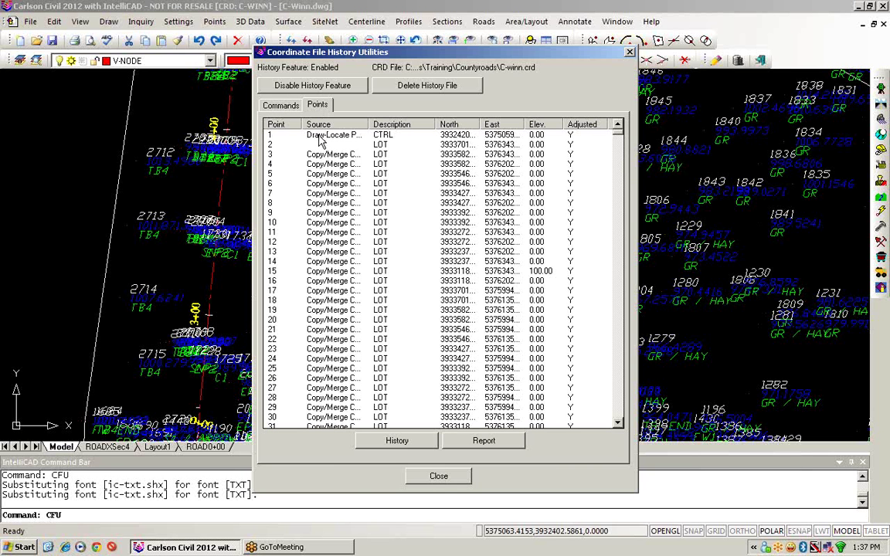
{"action": "left_click", "coordinate": [286, 110]}
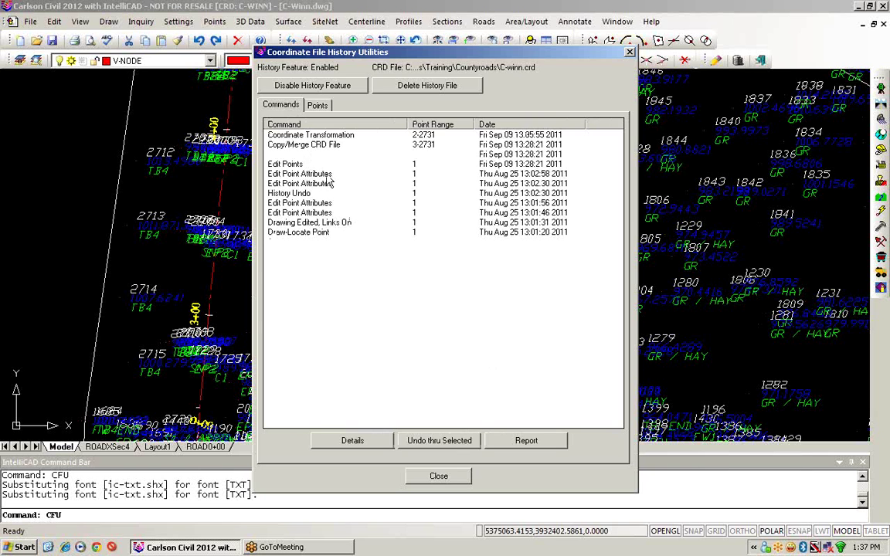
{"action": "left_click", "coordinate": [313, 139]}
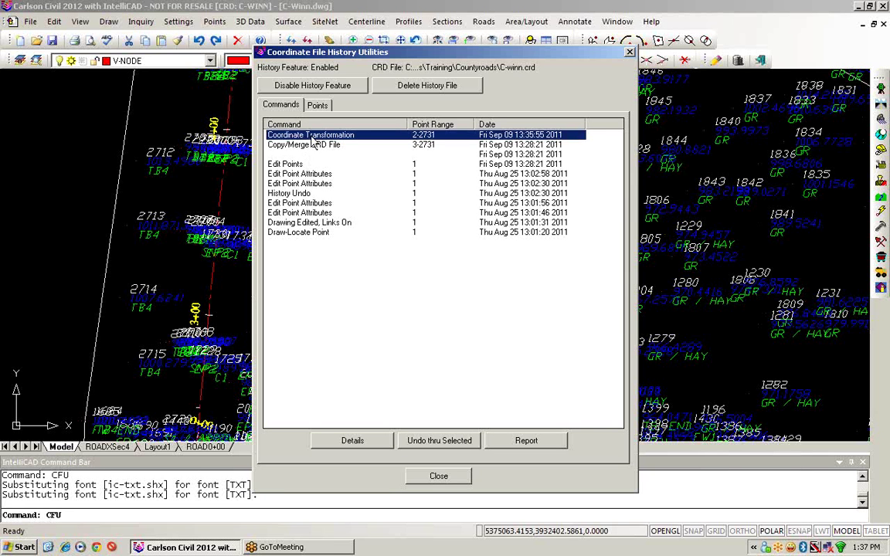
{"action": "left_click", "coordinate": [438, 441]}
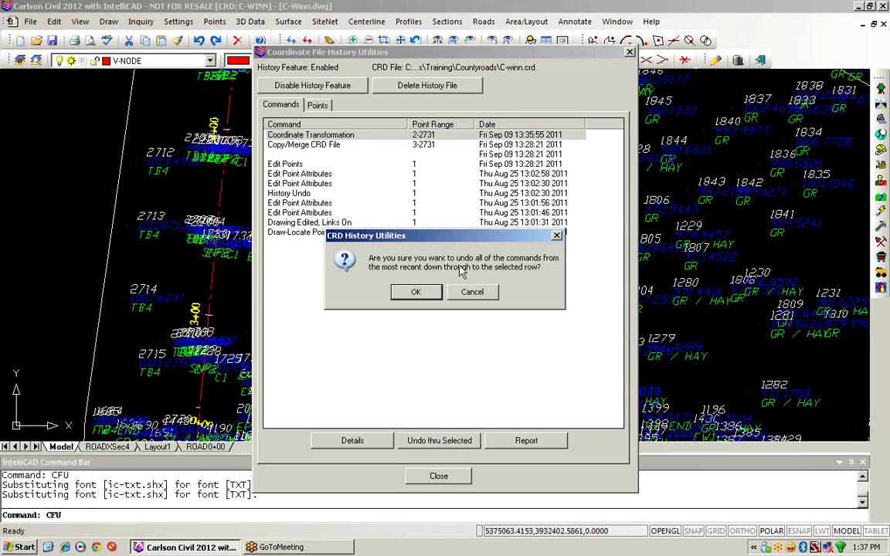
{"action": "left_click", "coordinate": [416, 293]}
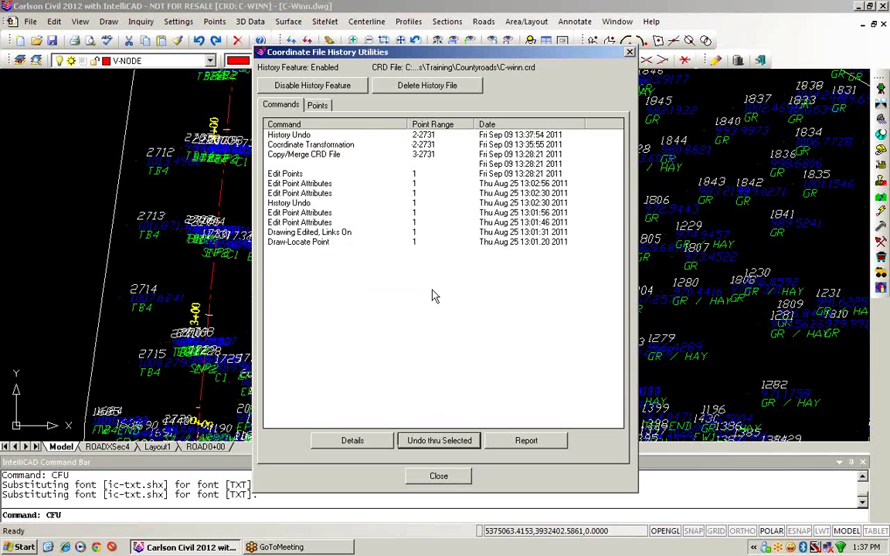
Step: Undo through the latest History Undo entry so transformed points 2-2731 return
{"action": "left_click", "coordinate": [300, 136]}
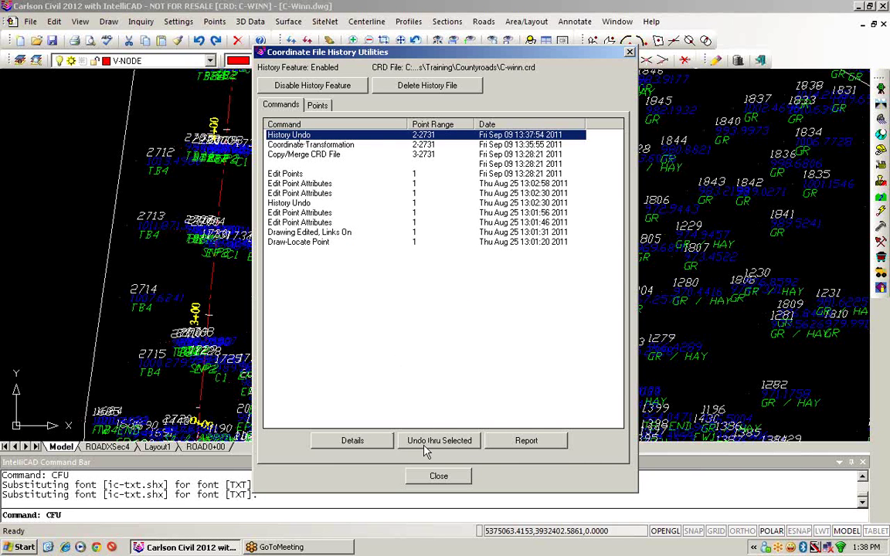
{"action": "left_click", "coordinate": [424, 442]}
{"action": "left_click", "coordinate": [366, 290]}
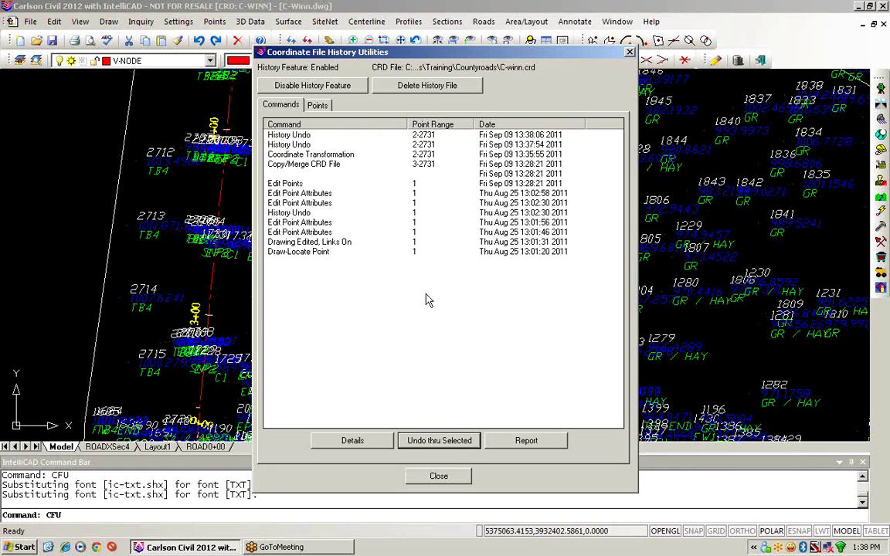
Step: Close Coordinate File History Utilities to return to the C-winn.crd utilities
{"action": "left_click", "coordinate": [439, 477]}
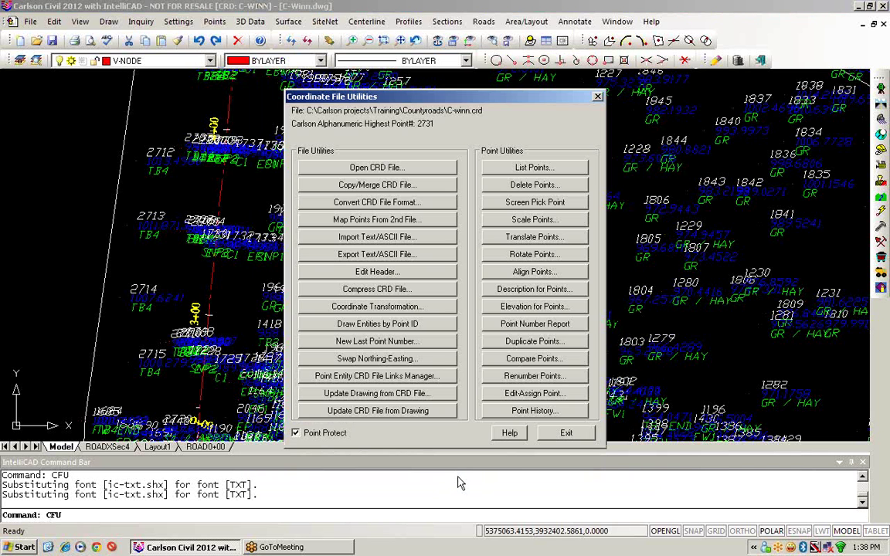